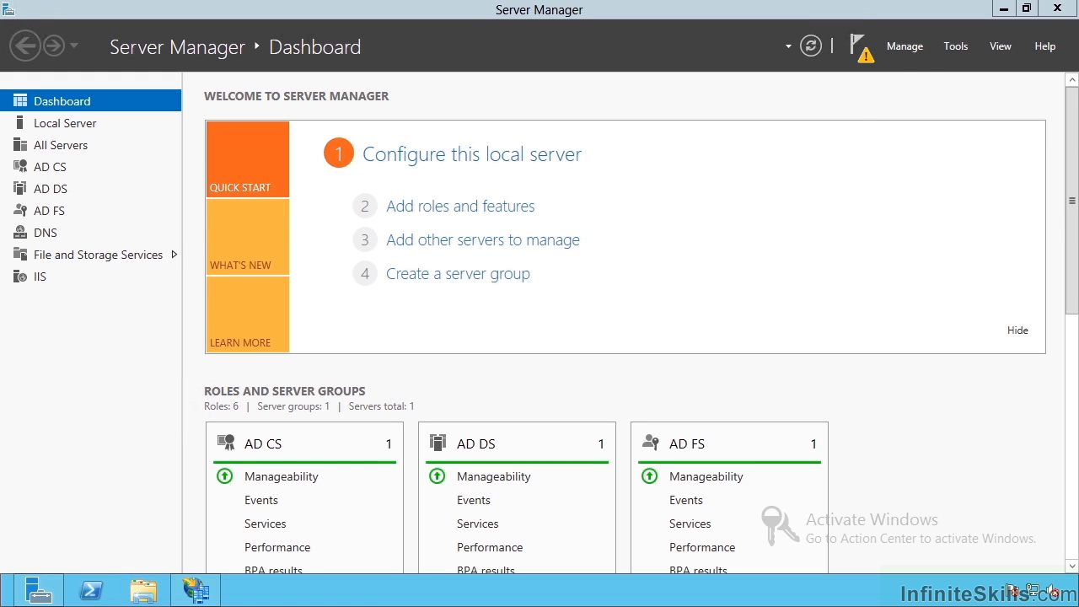
Open the AD CS configuration wizard from the post-deployment notification for Active Directory Certificate Services.
left_click(910, 54)
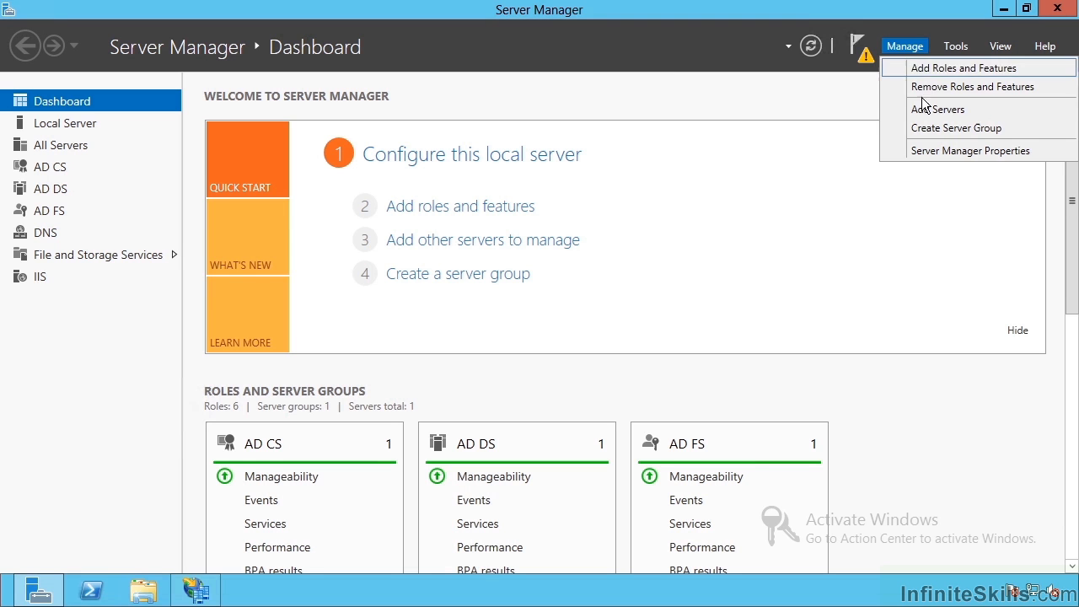
left_click(866, 64)
left_click(867, 65)
left_click(867, 65)
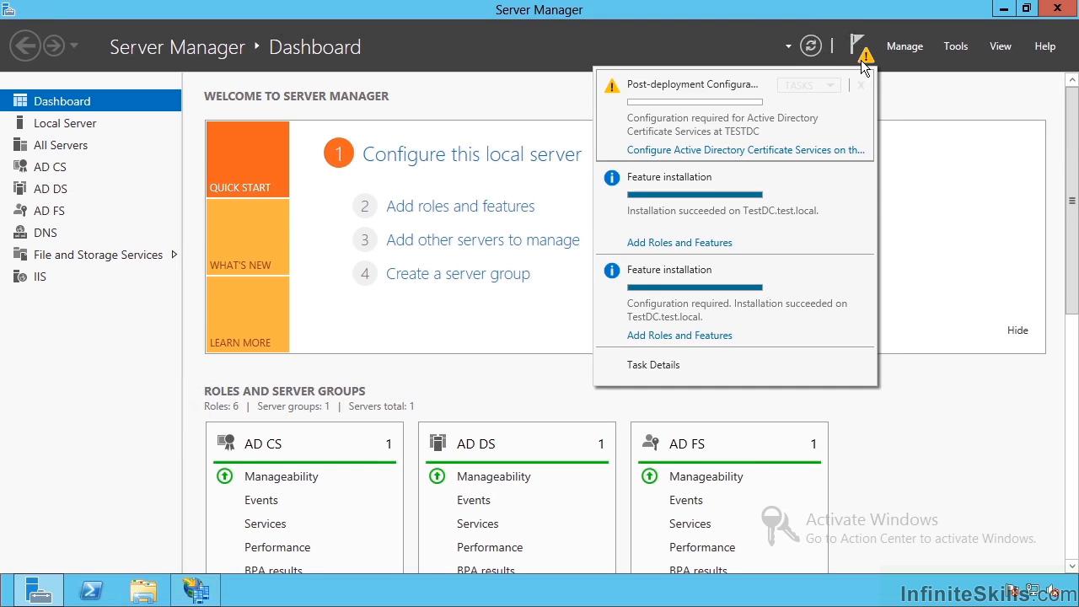
left_click(746, 151)
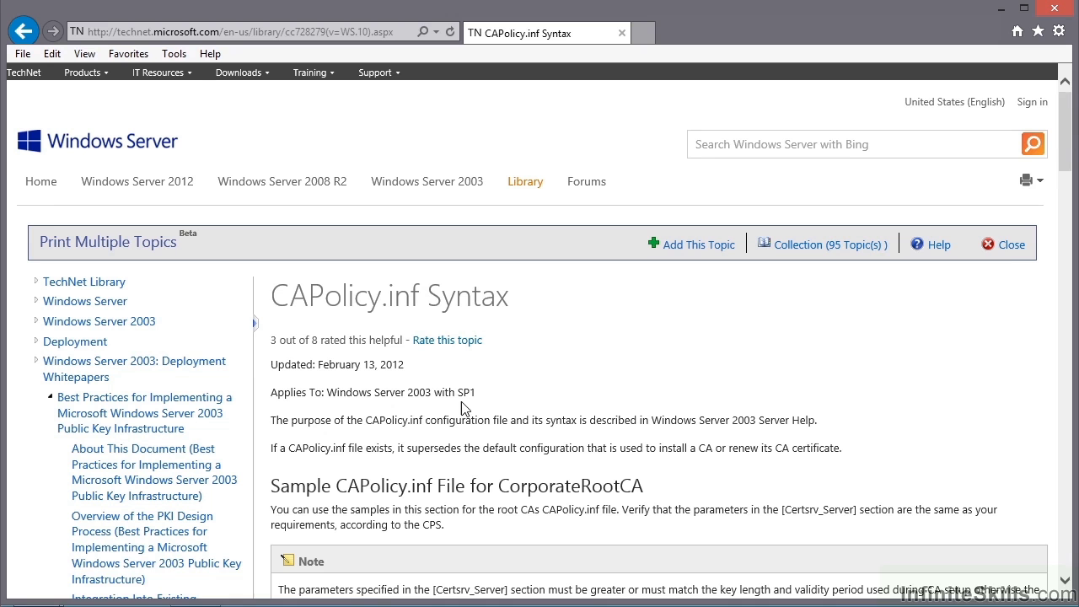
Examine the TechNet CAPolicy.inf Syntax page, including its address and sample root CA files, and return to the configuration wizard.
left_click_drag(1066, 118, 1068, 150)
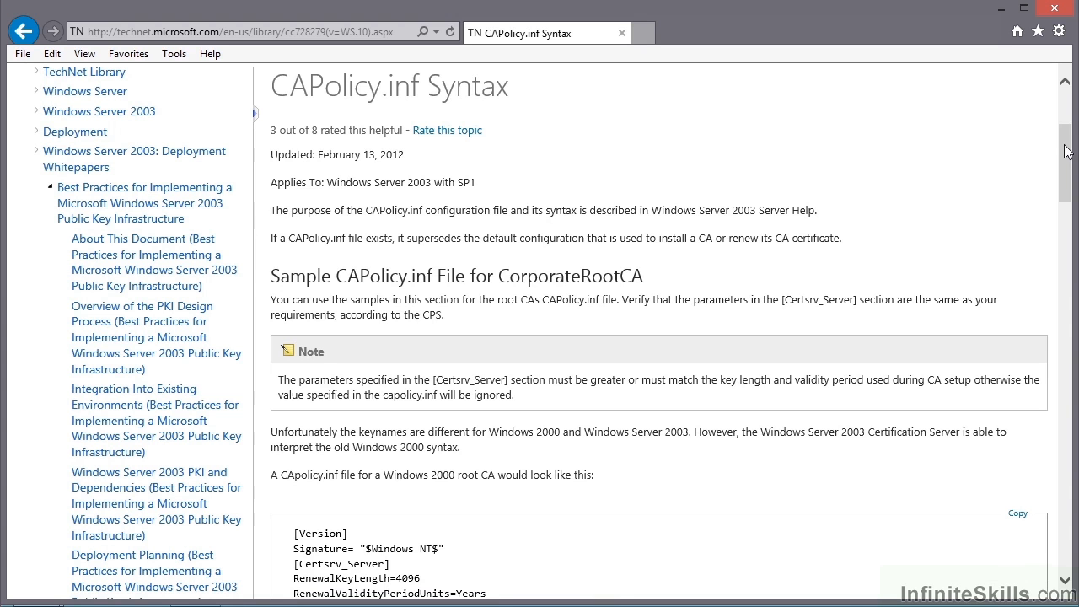
left_click_drag(1066, 150, 1069, 165)
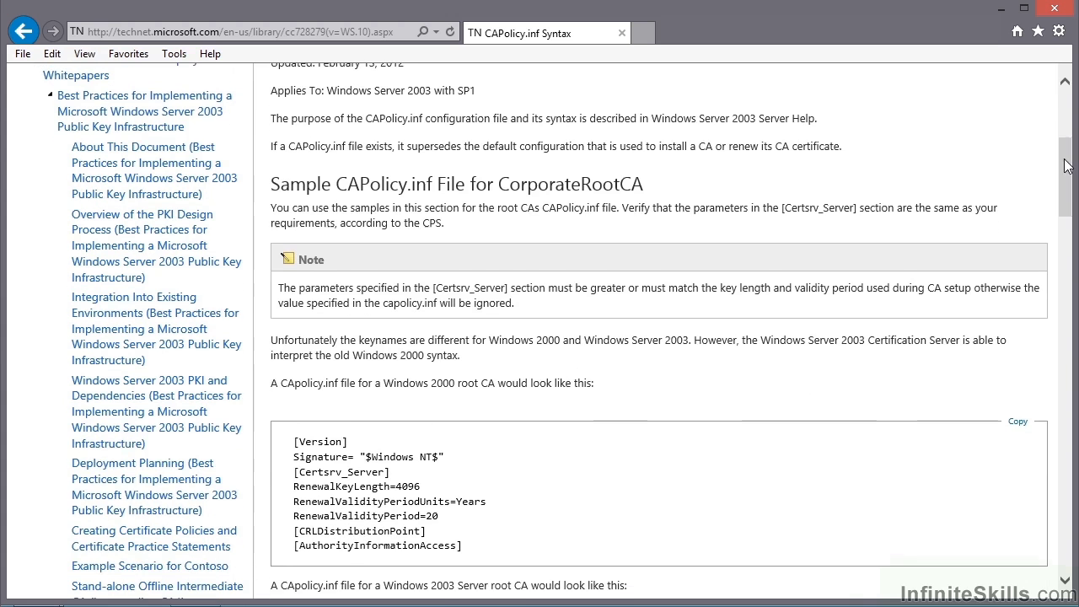
left_click(404, 34)
left_click_drag(405, 33, 285, 36)
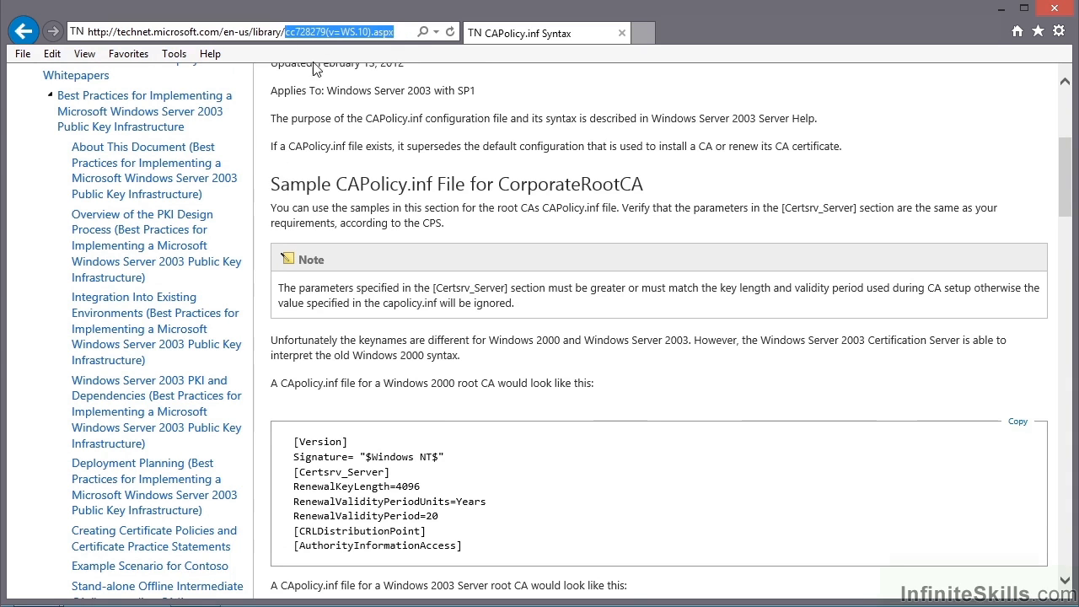
left_click_drag(1071, 168, 1072, 214)
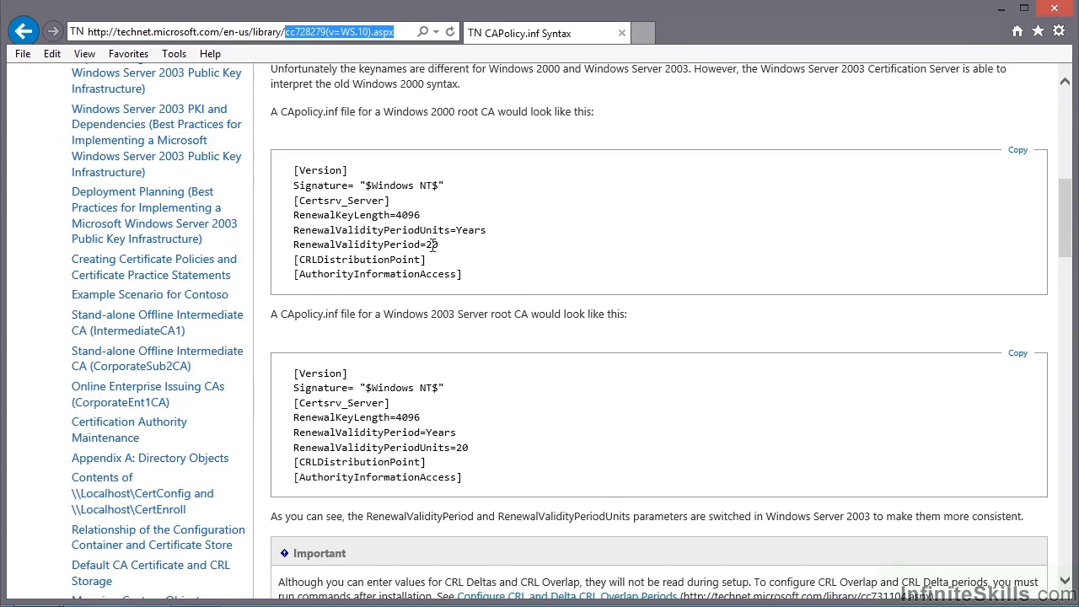
left_click_drag(446, 255, 430, 252)
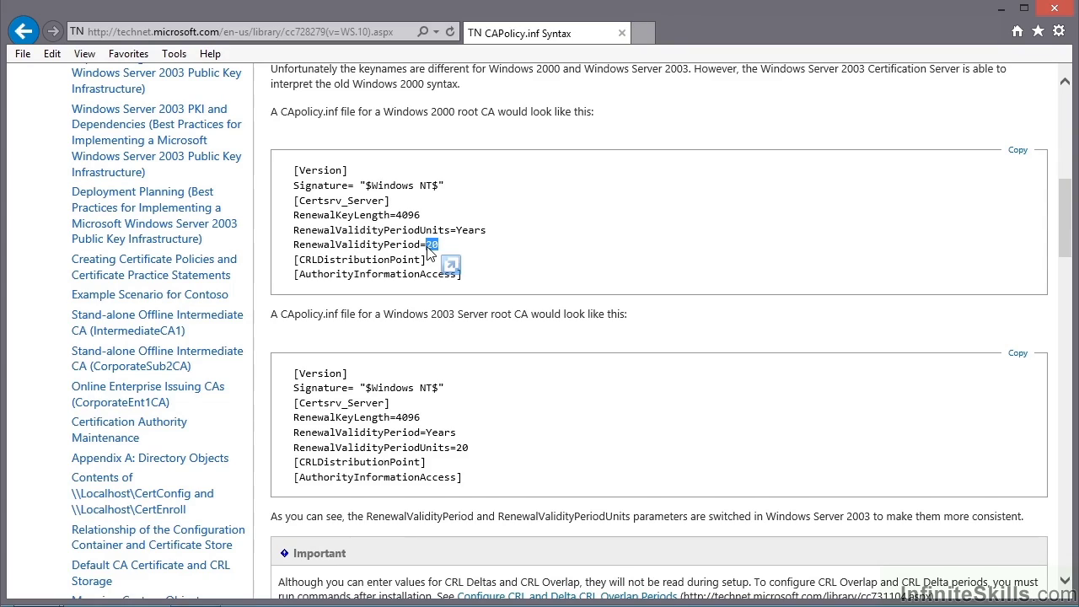
left_click_drag(1067, 202, 1076, 263)
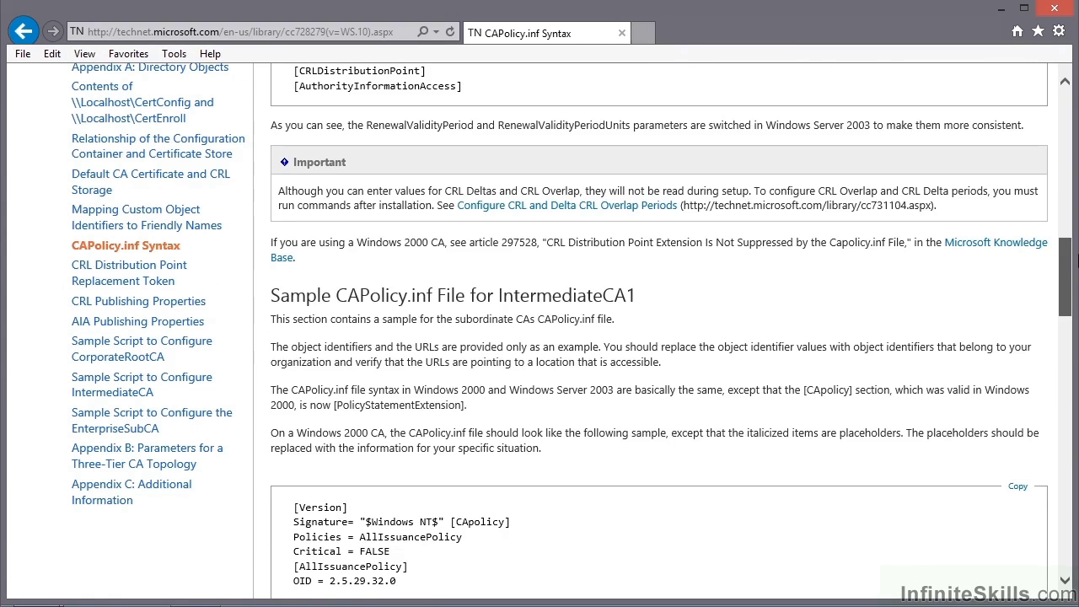
left_click_drag(1076, 264, 1076, 136)
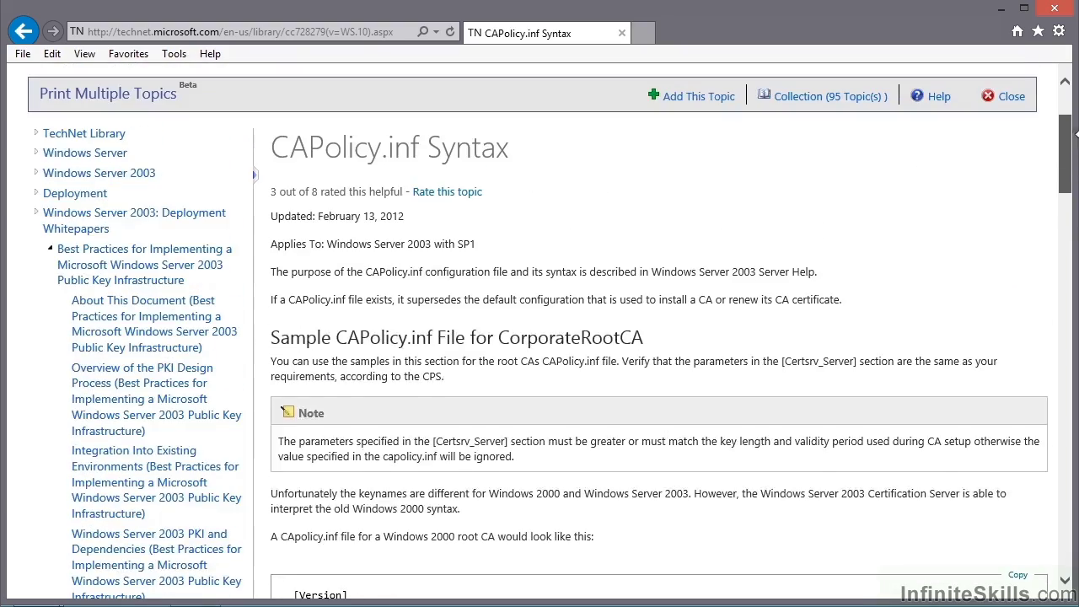
left_click(1002, 10)
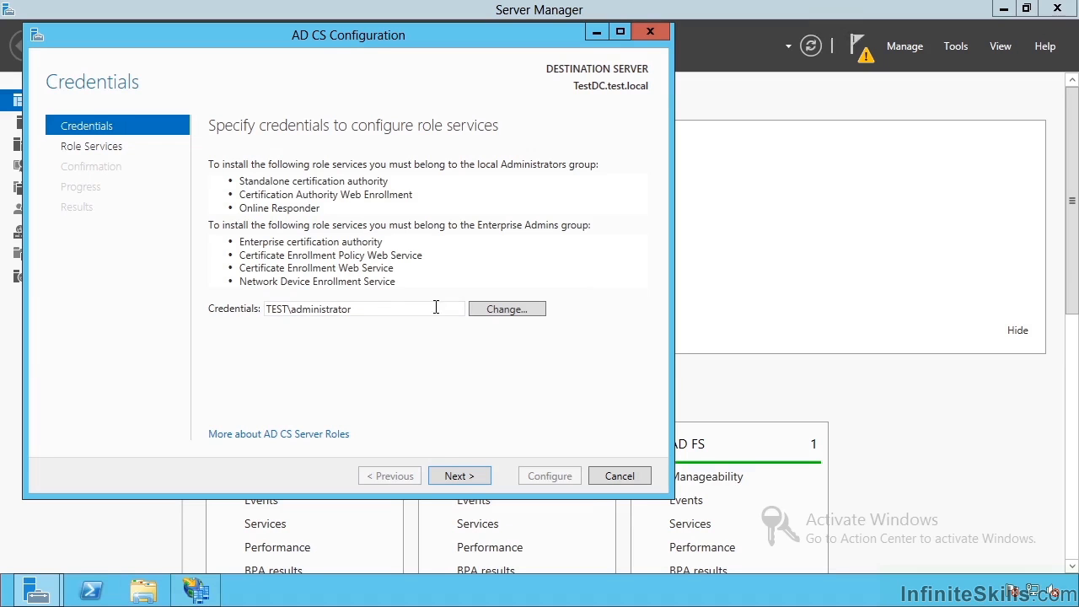
Accept the preset credentials and select Certification Authority as the role service to configure.
left_click(461, 485)
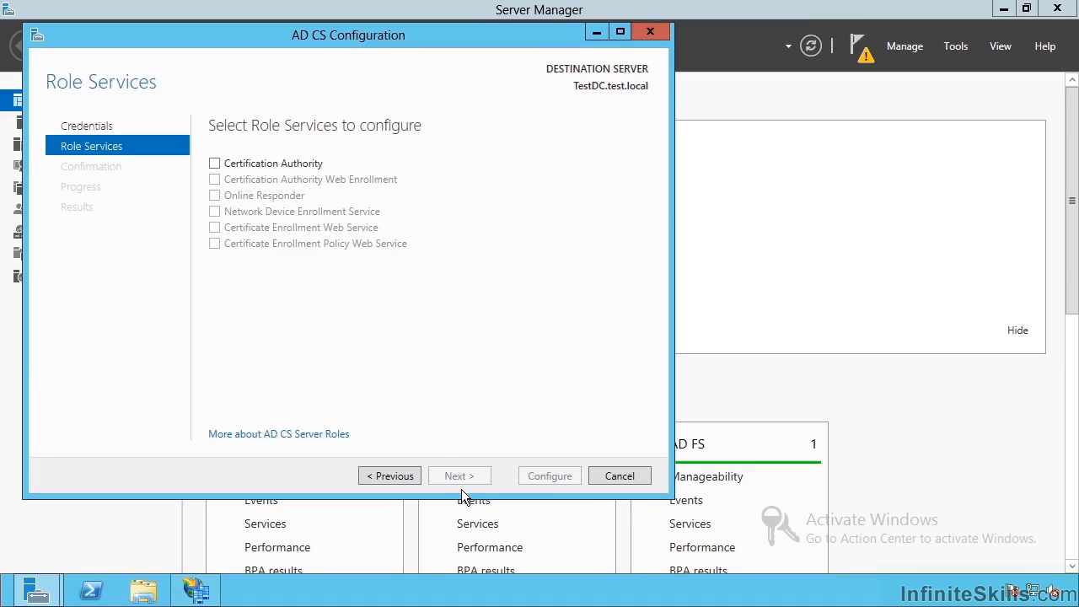
left_click(225, 171)
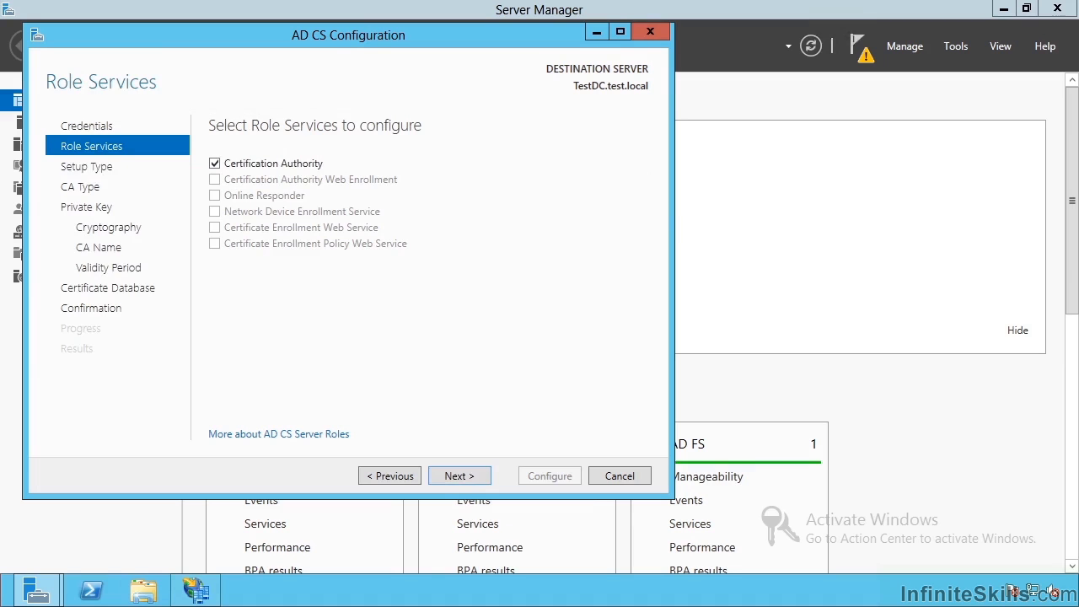
left_click(462, 477)
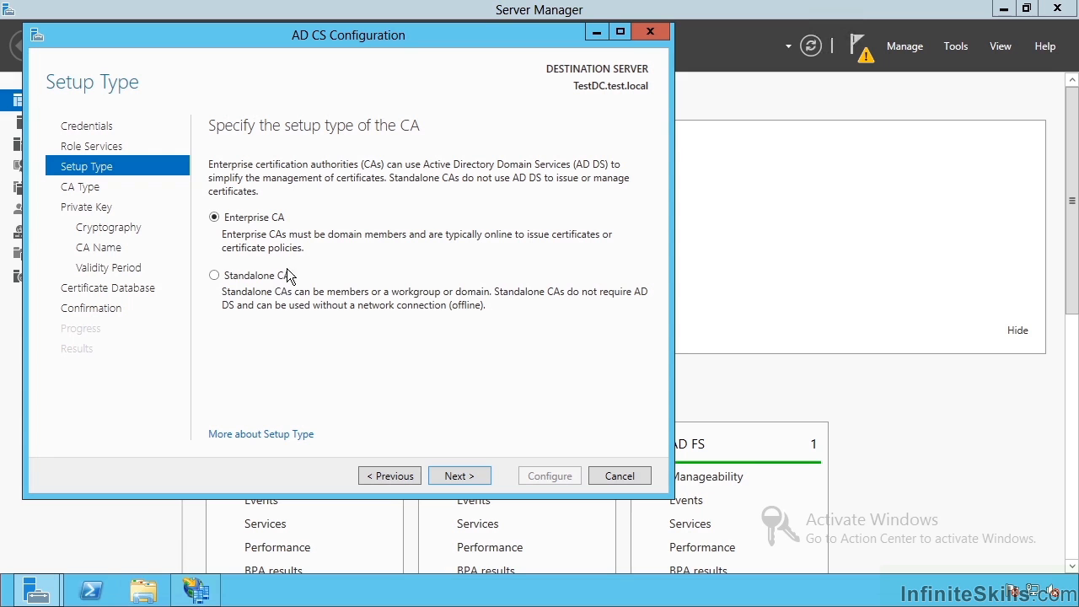
Choose Enterprise CA as the setup type and Root CA as the CA type.
left_click(265, 289)
left_click(253, 230)
mouse_move(196, 591)
left_click(474, 483)
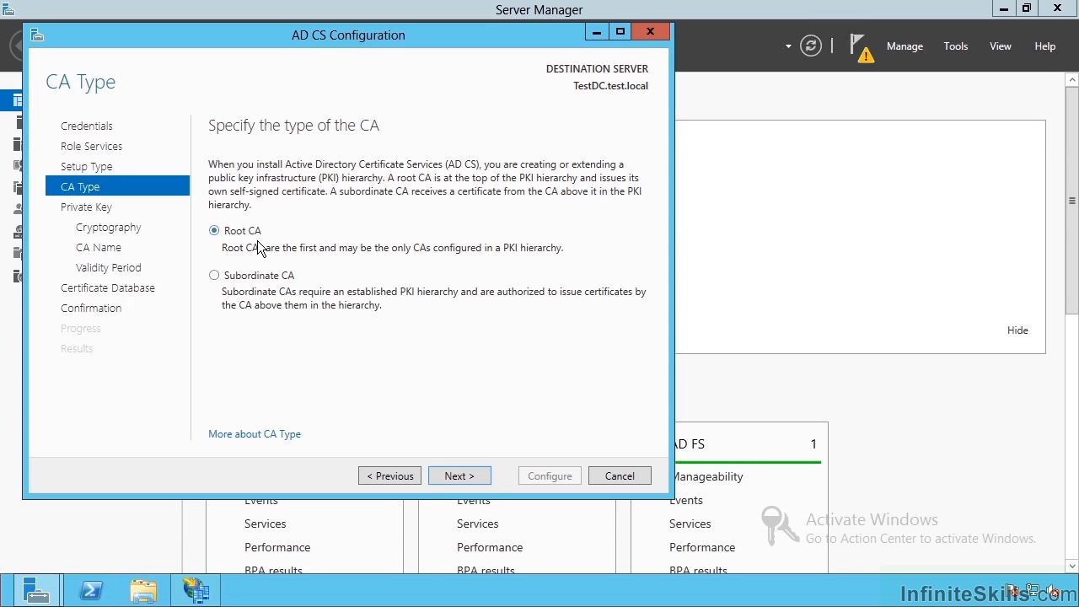
left_click(259, 290)
left_click(262, 244)
left_click(472, 477)
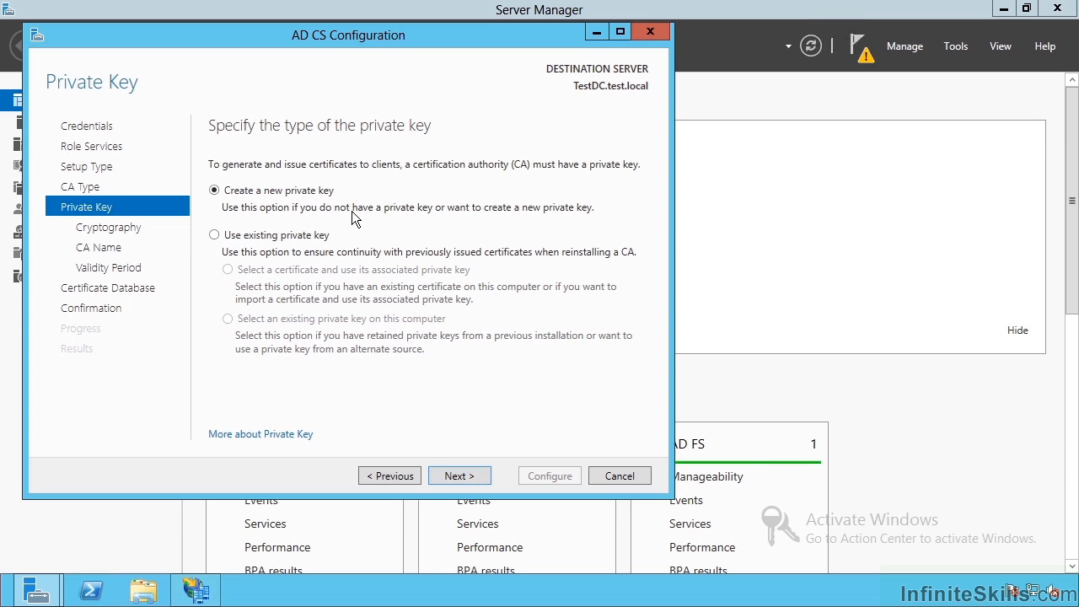
Create a new private key, accepting the default cryptographic options, CA name and 5-year validity period.
left_click(466, 479)
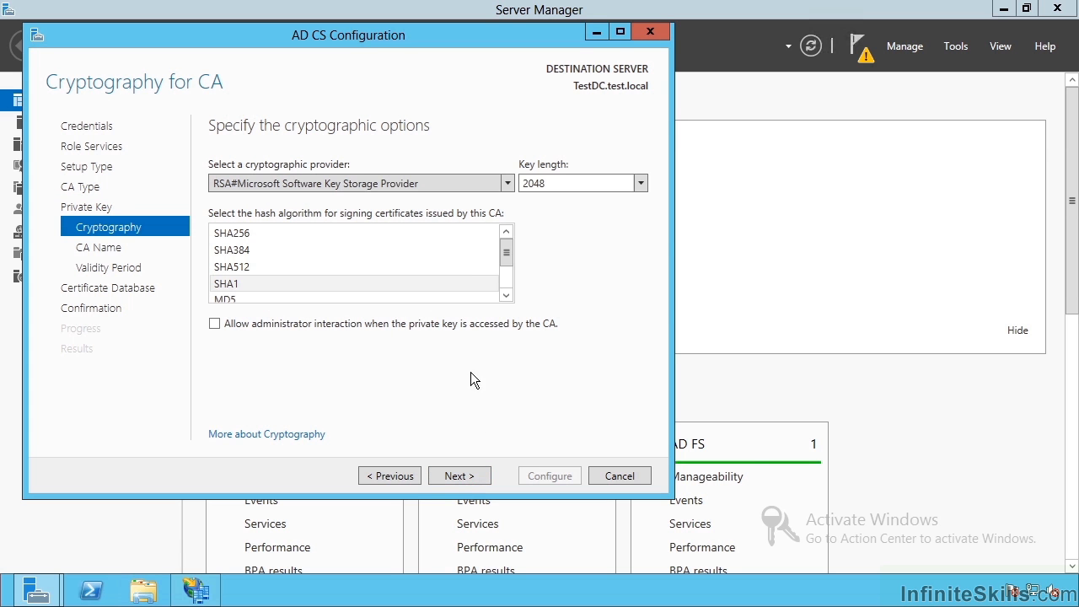
left_click(483, 488)
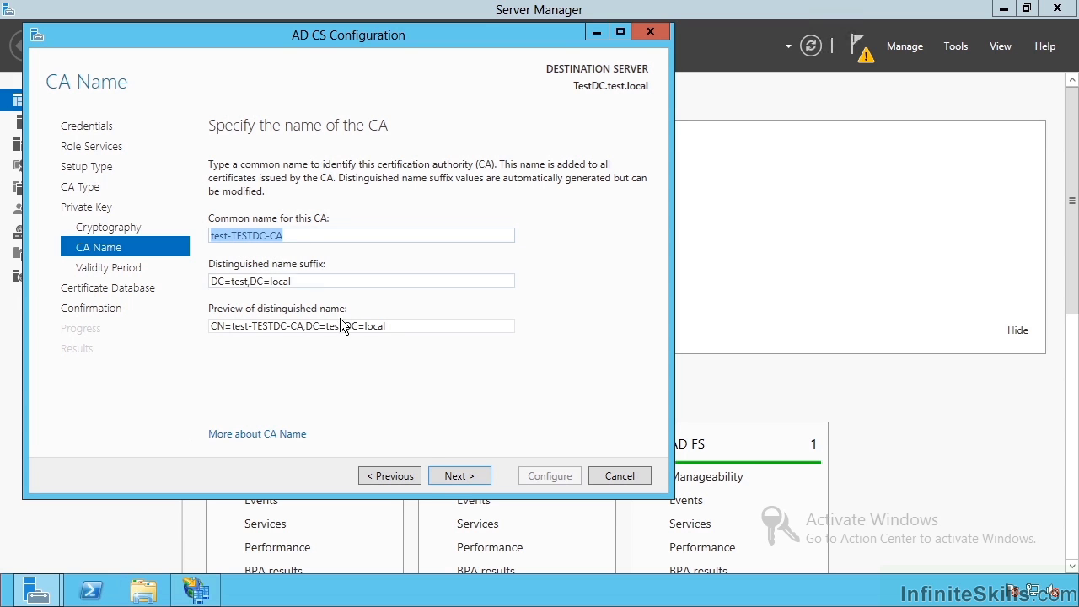
left_click(459, 486)
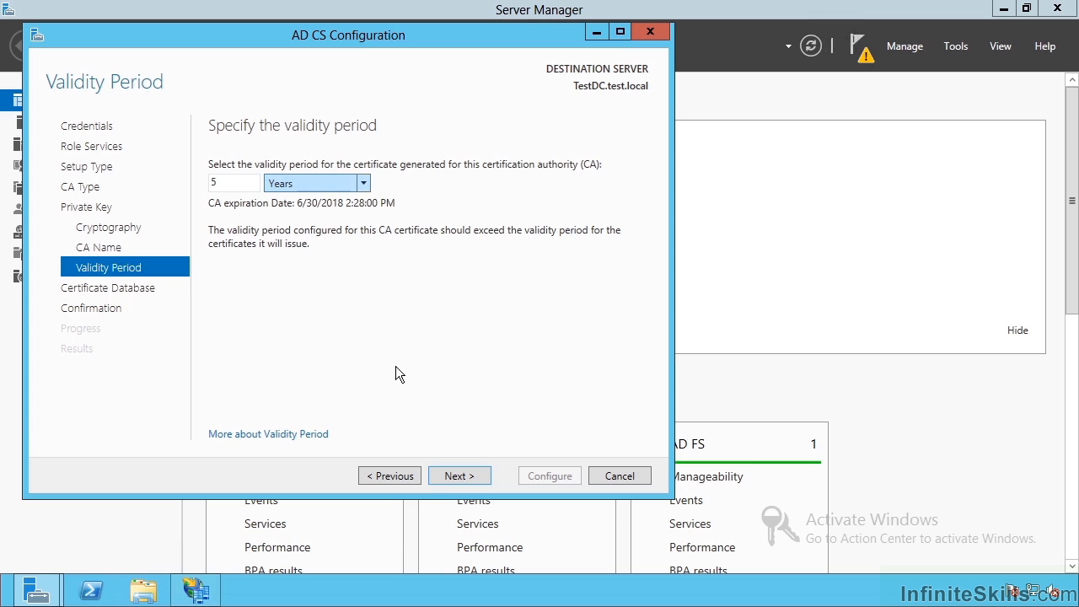
left_click(461, 487)
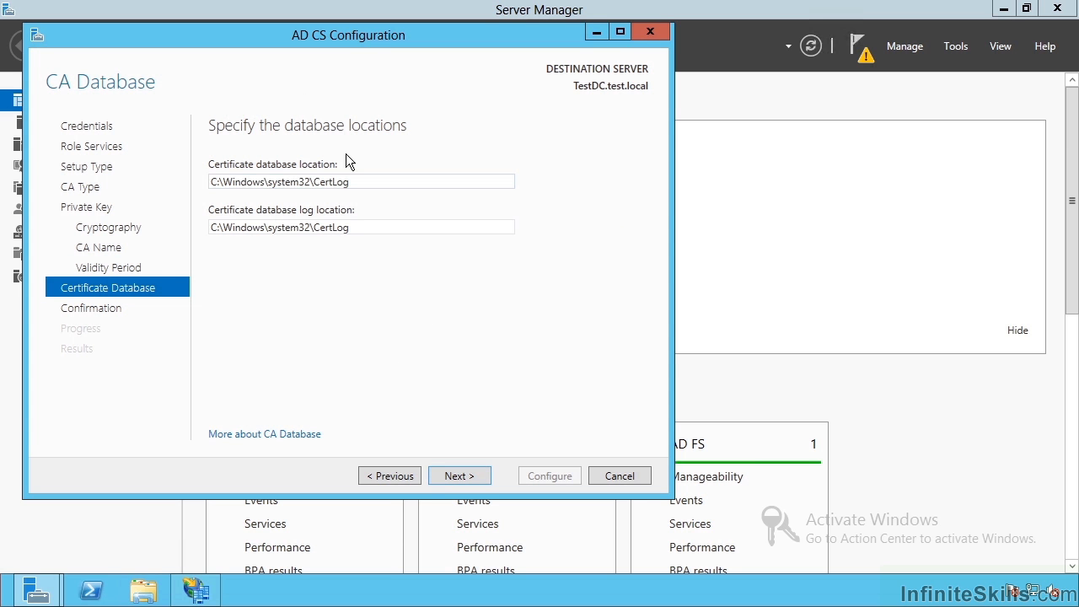
Accept the default certificate database locations, run the AD CS configuration and close the wizard.
left_click(485, 479)
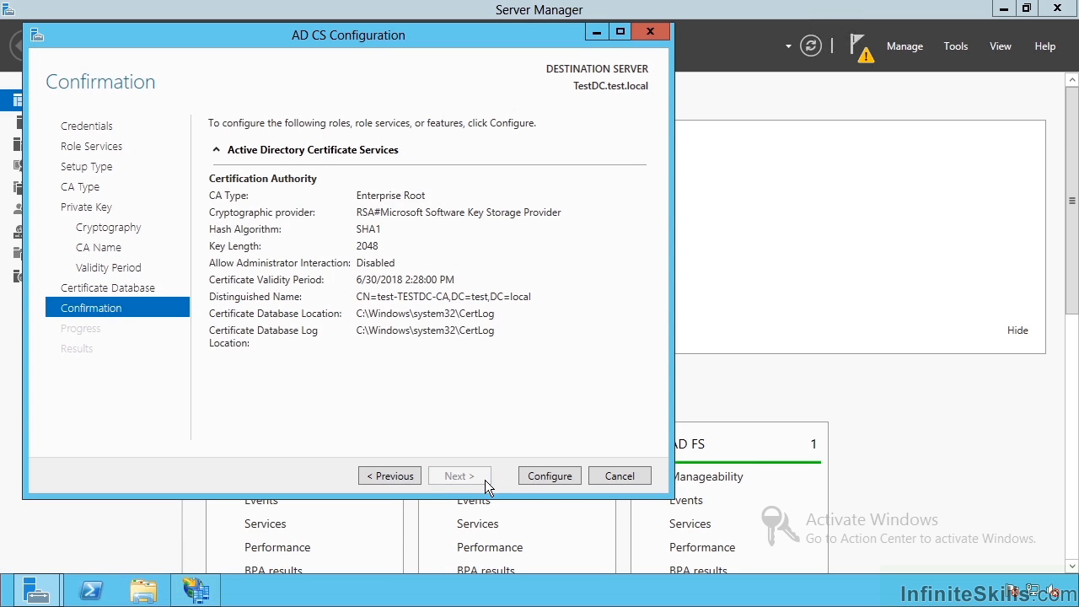
left_click(558, 484)
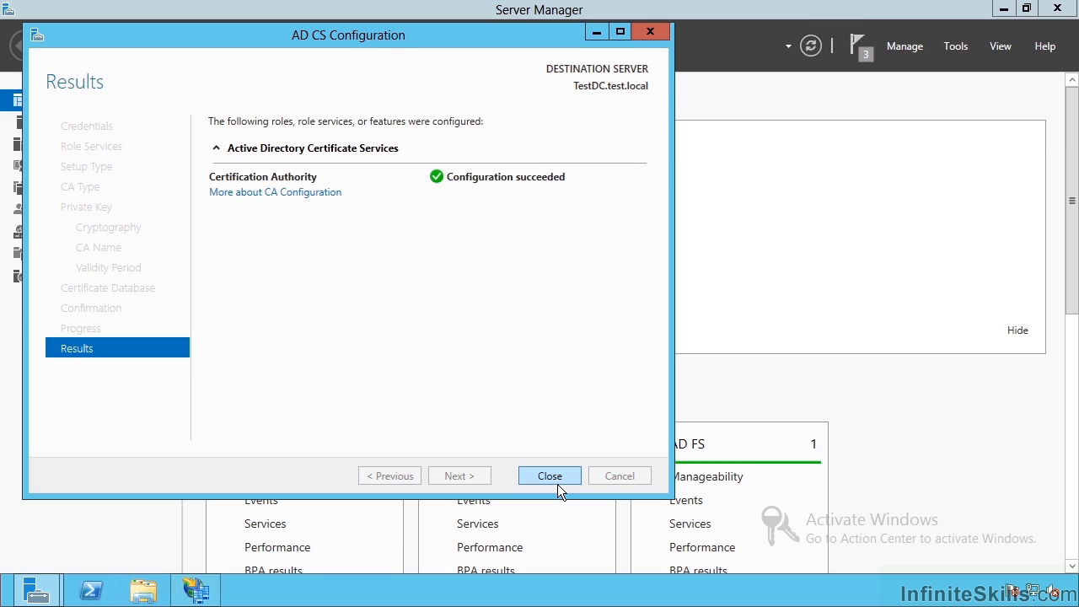
left_click(557, 484)
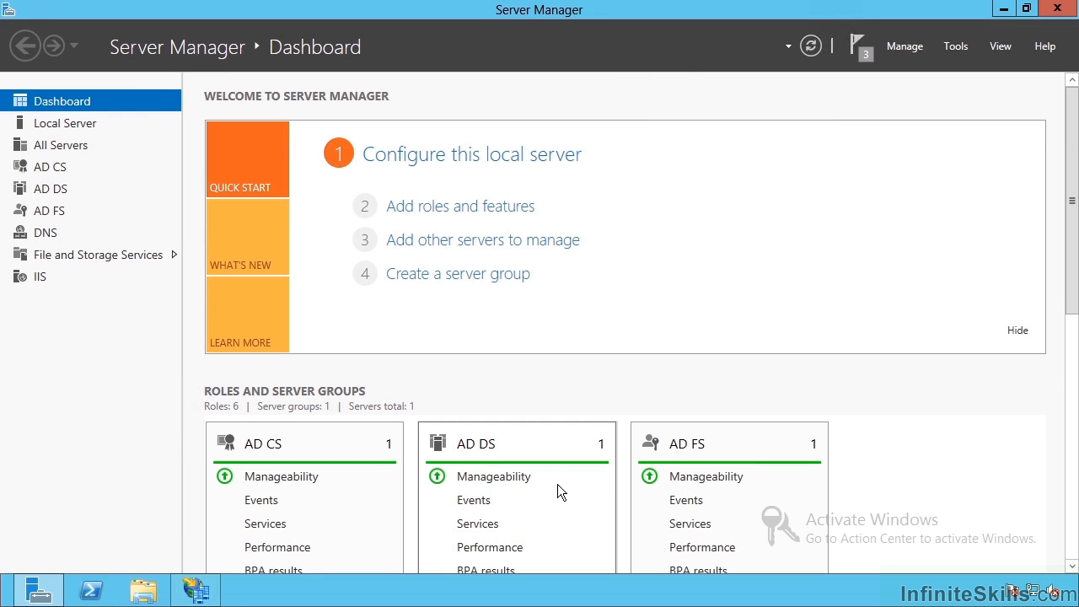
Open the Certification Authority console from Server Manager, maximize it and expand test-TESTDC-CA.
left_click(910, 48)
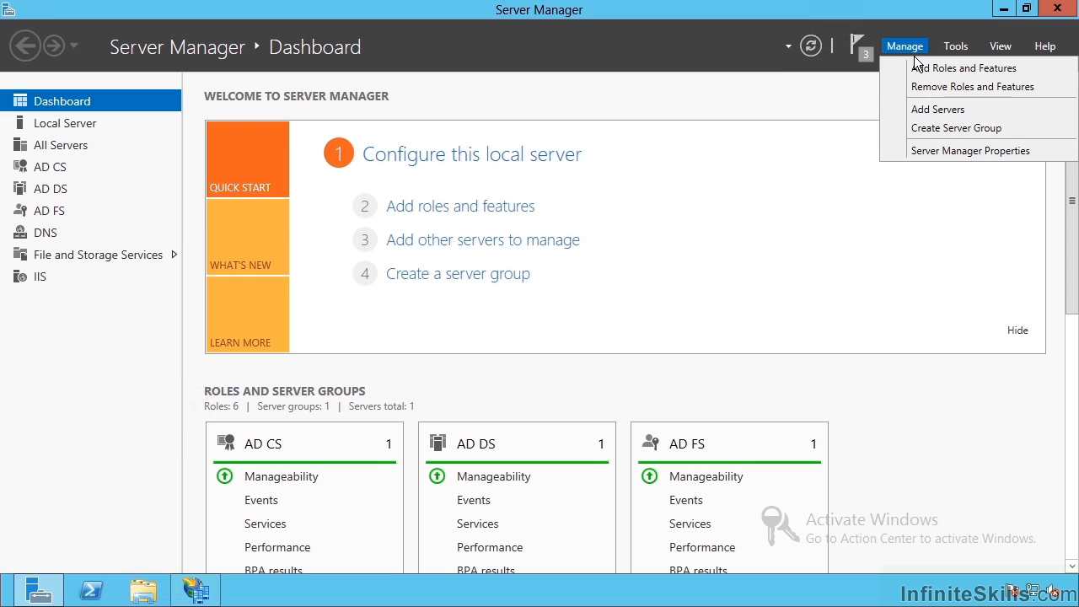
left_click(966, 51)
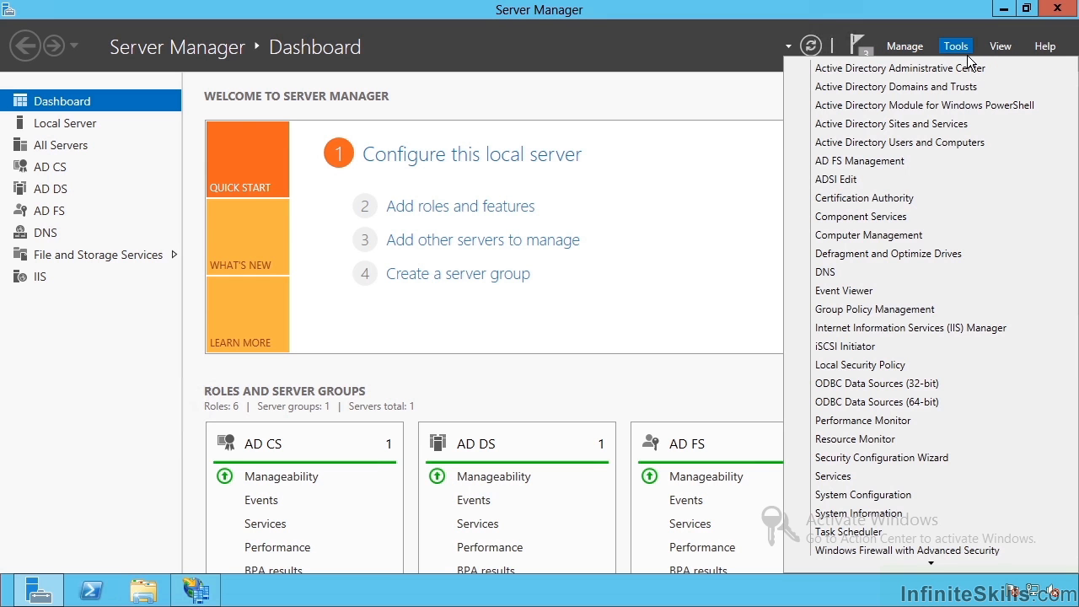
left_click(917, 200)
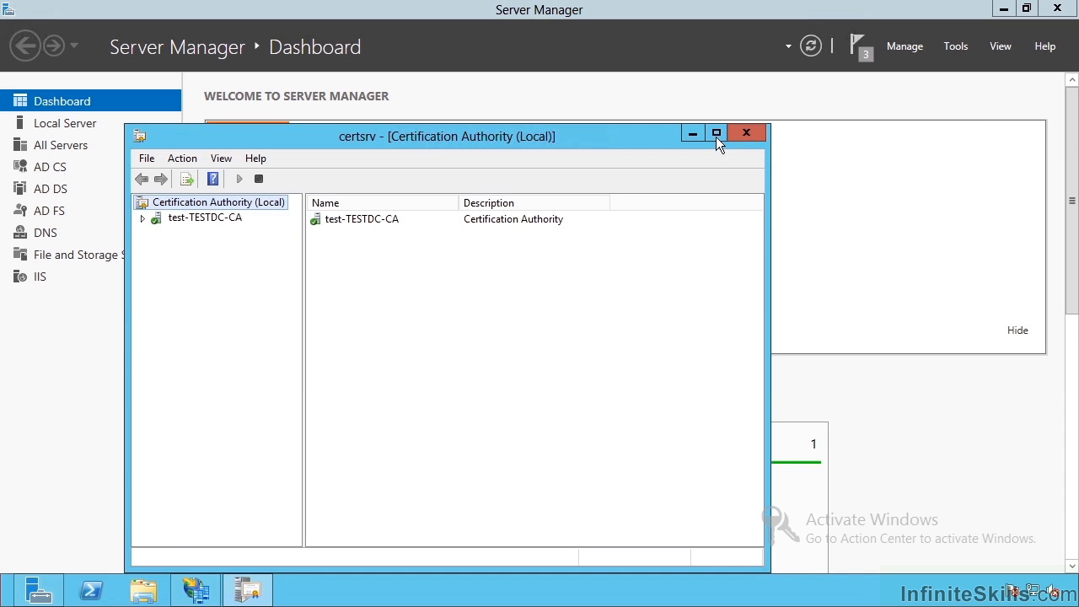
left_click(716, 133)
left_click(12, 89)
Look through the certificate authority's issued, revoked, pending, failed and certificate template folders.
left_click(97, 125)
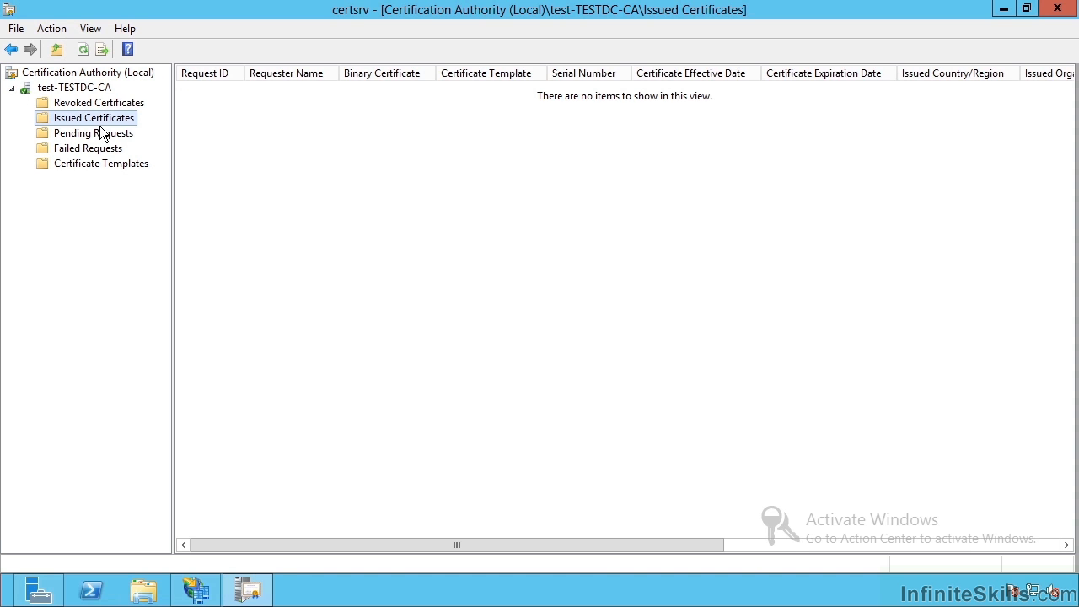
key("Up")
key("Down")
key("Down")
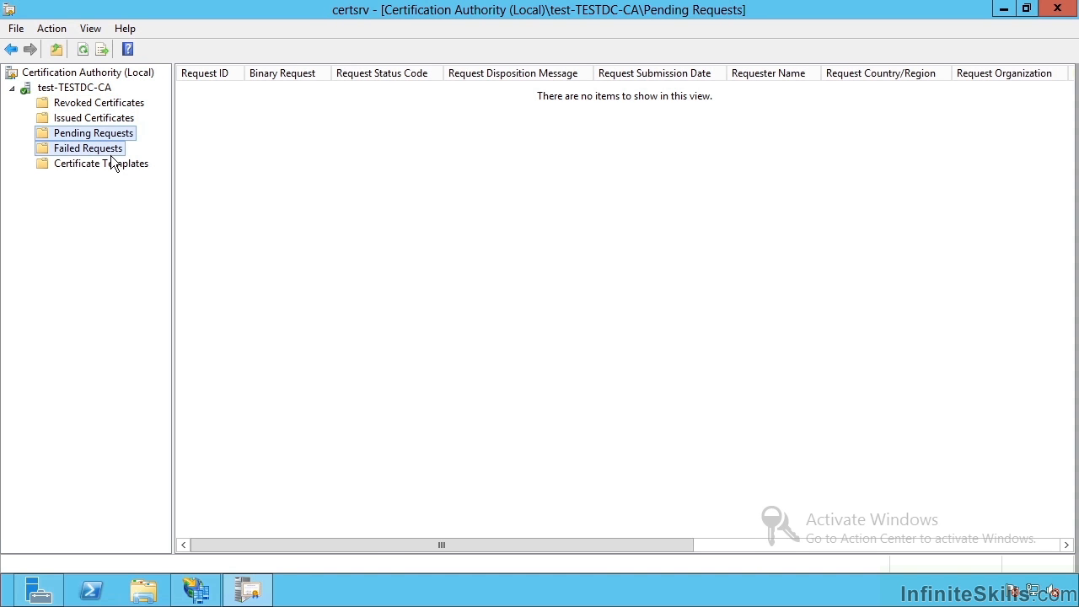
key("Down")
key("Down")
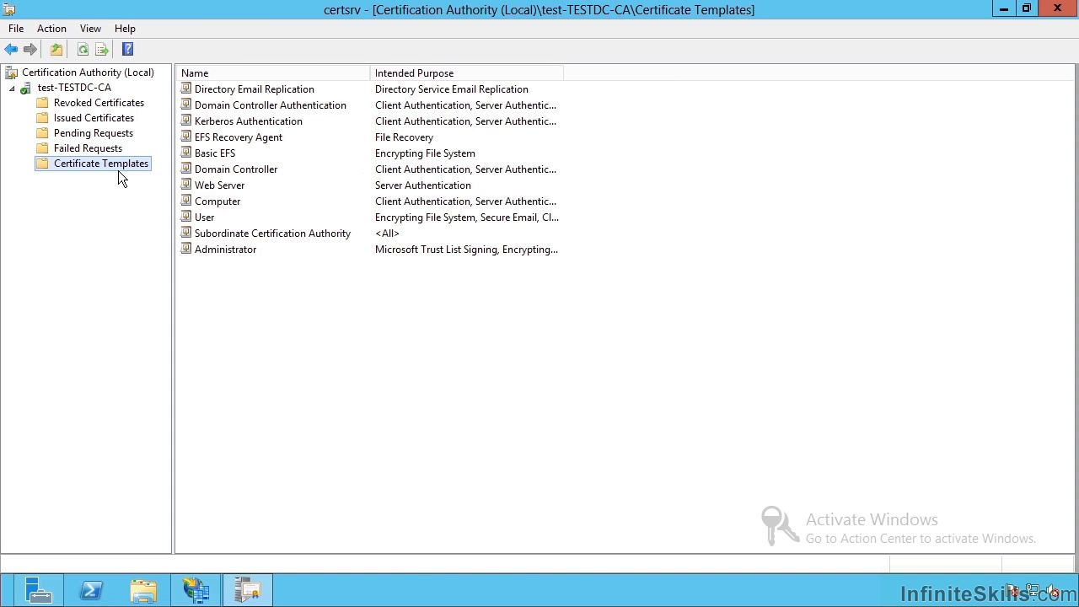
View the full template list in the Certificate Templates Console, close it and show the Revoked Certificates folder.
right_click(118, 170)
left_click(157, 174)
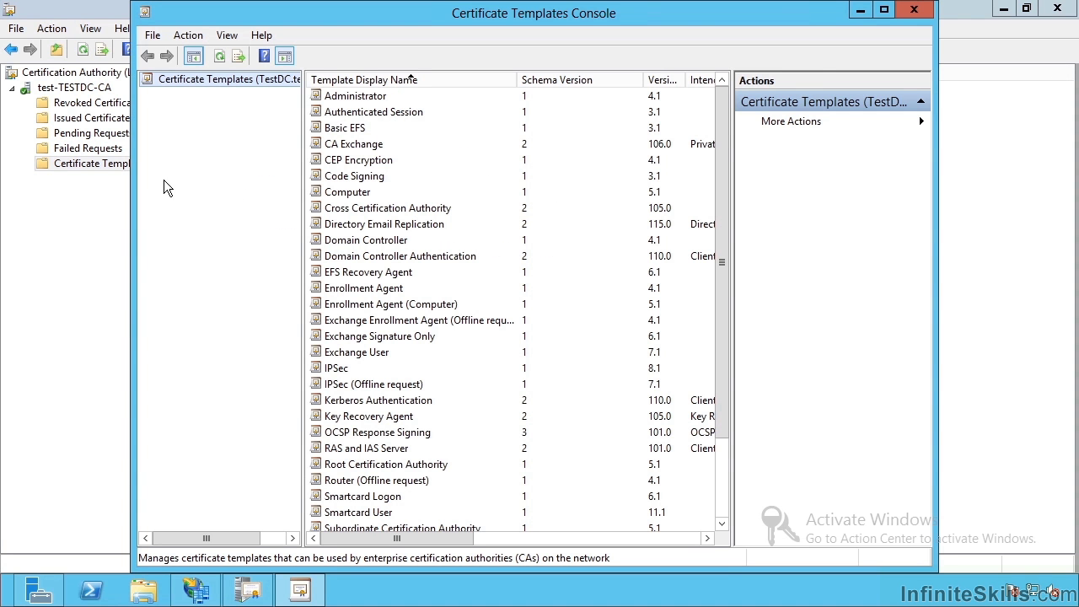
left_click(926, 12)
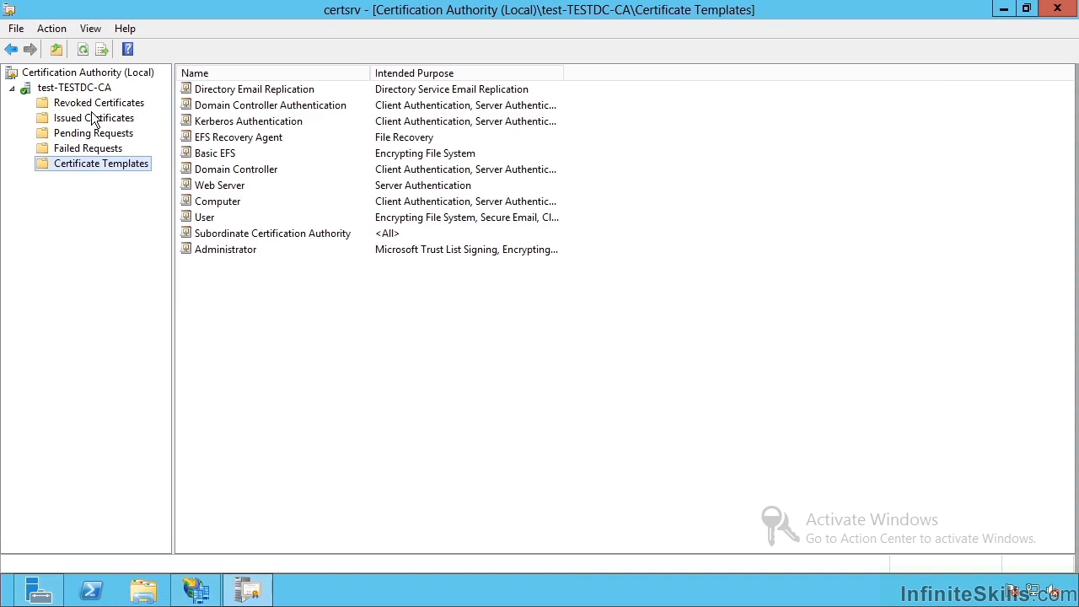
left_click(95, 104)
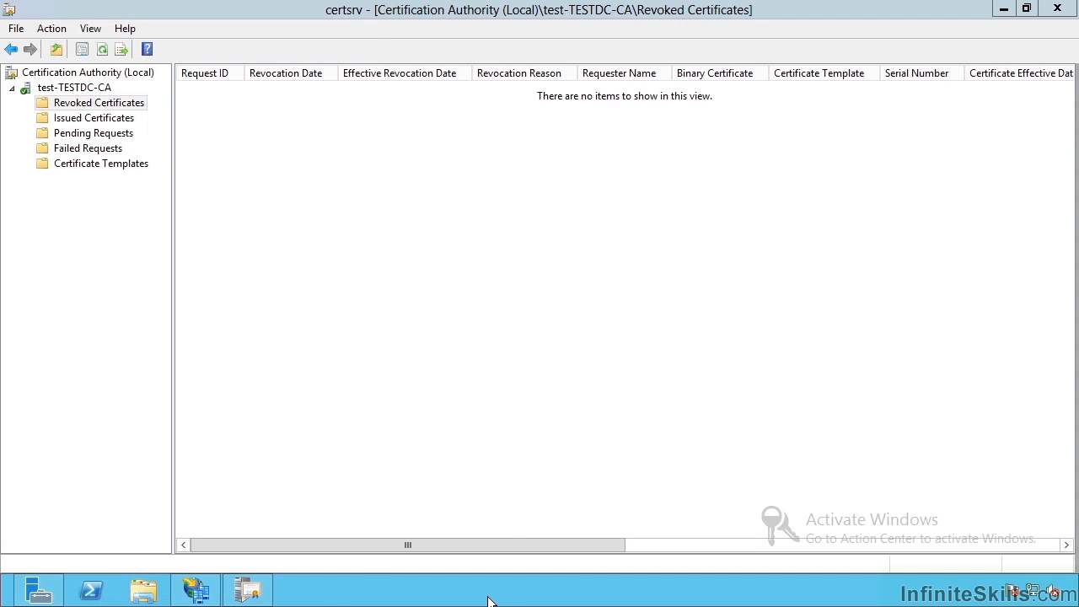
Open a blank MMC console and add the Certificates snap-in for the computer account, managing the local computer.
key("super+r")
type("mmc")
key("Return")
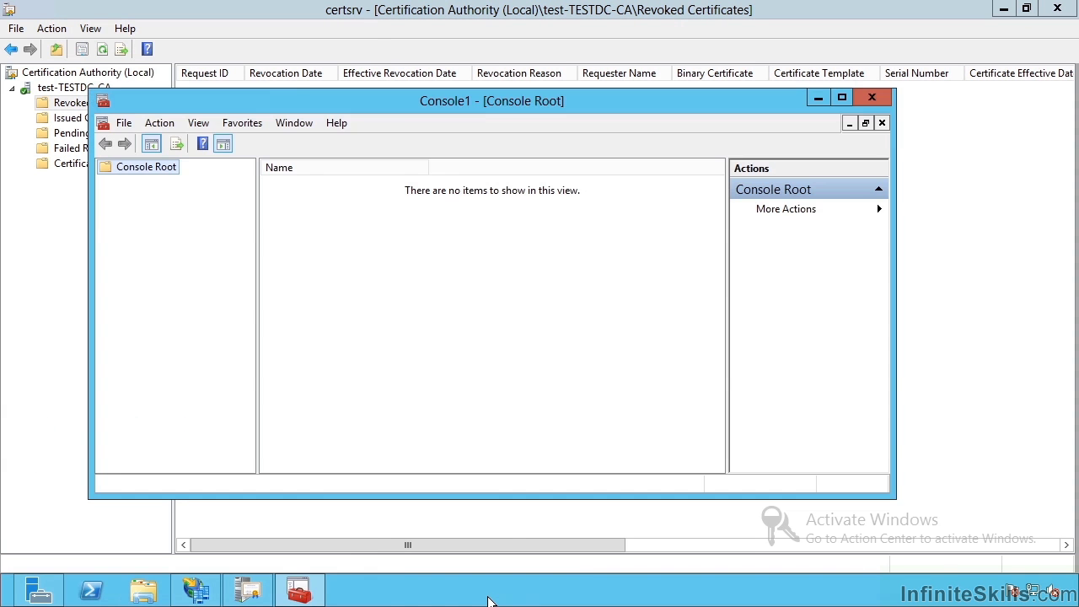
left_click(124, 123)
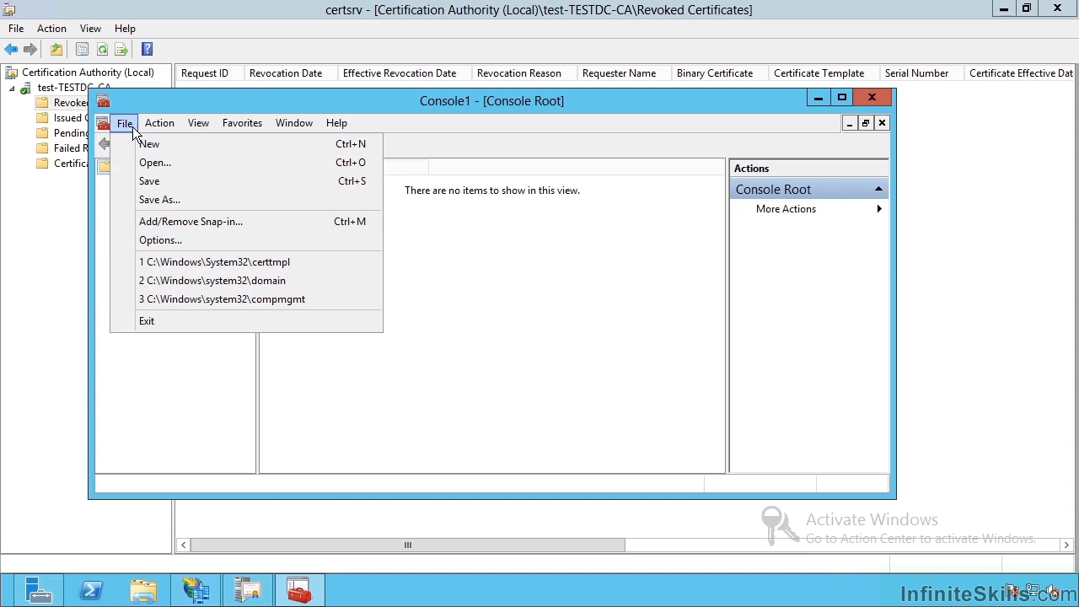
left_click(162, 221)
double_click(281, 316)
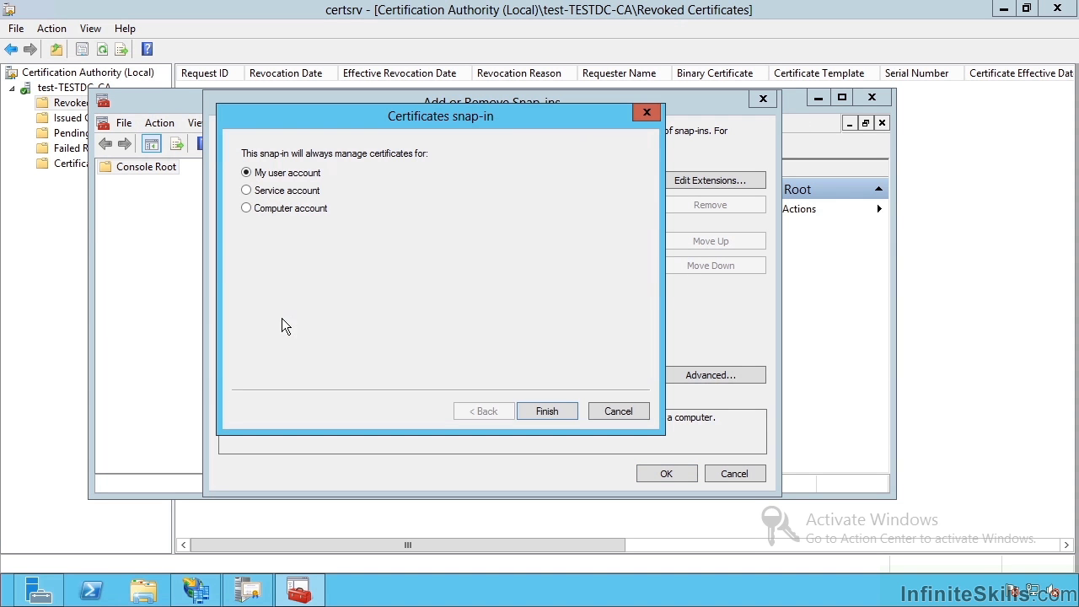
left_click(287, 209)
left_click(555, 412)
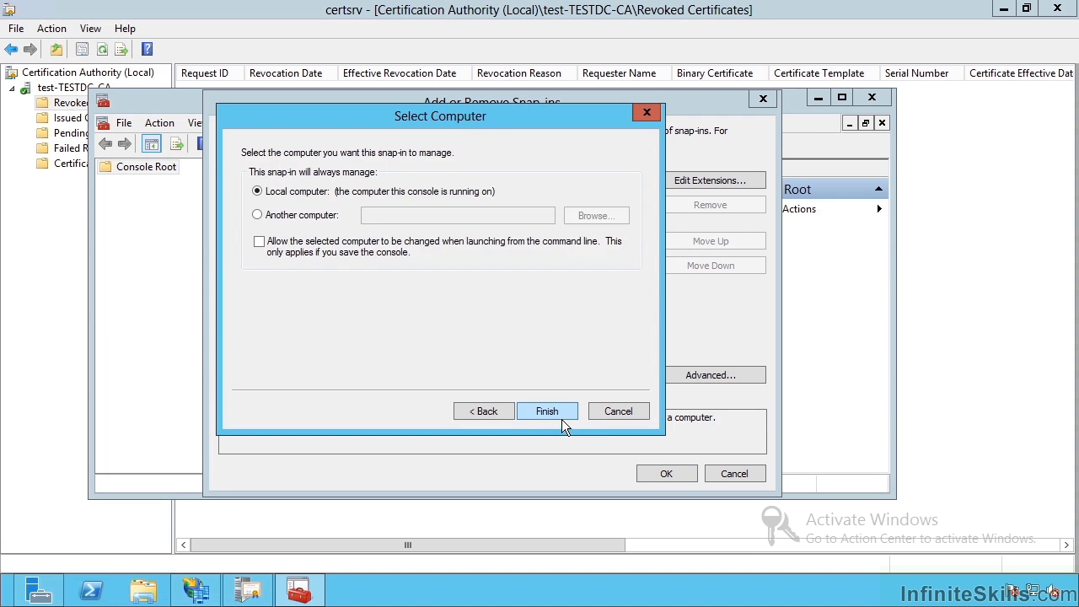
left_click(558, 414)
left_click(671, 474)
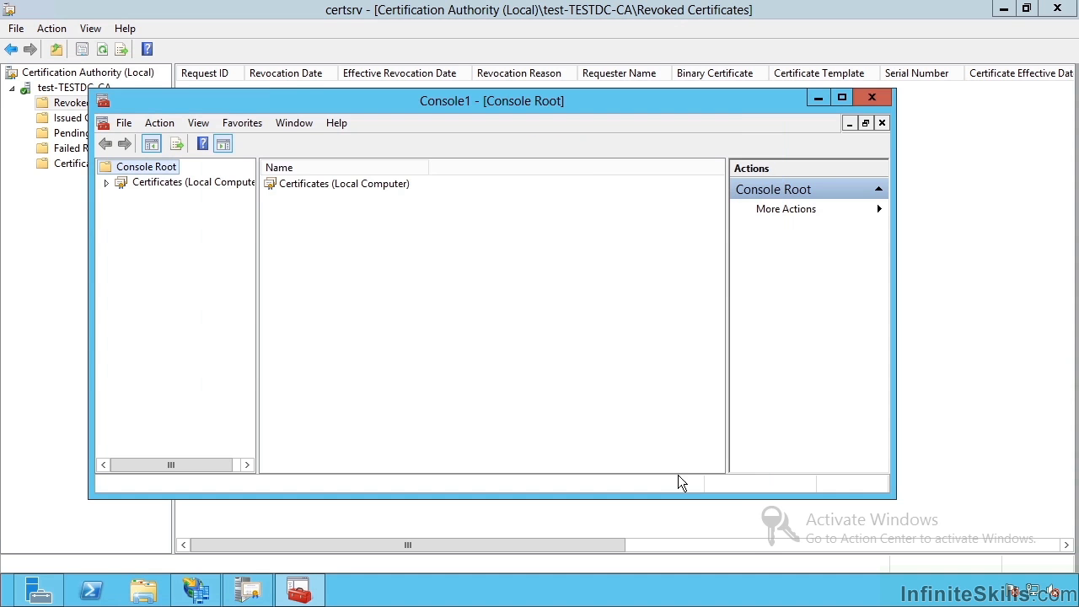
Maximize the console and show the certificates in the local computer's Personal store.
left_click(842, 97)
double_click(80, 93)
double_click(73, 103)
left_click(94, 118)
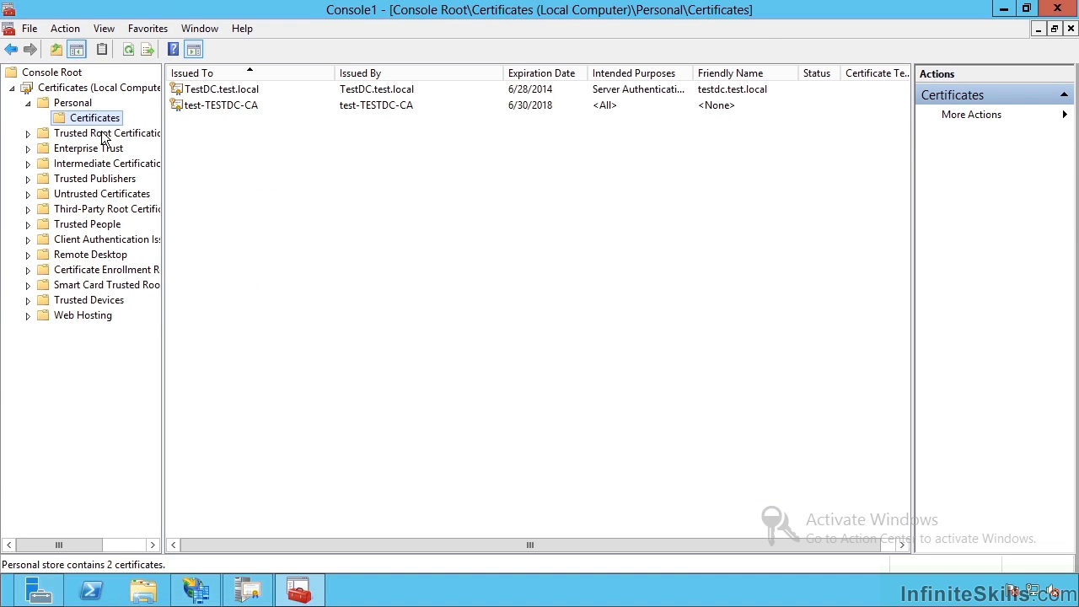
Open the test-TESTDC-CA certificate from the Personal store and view its certification path.
left_click(241, 90)
left_click(245, 110)
double_click(237, 110)
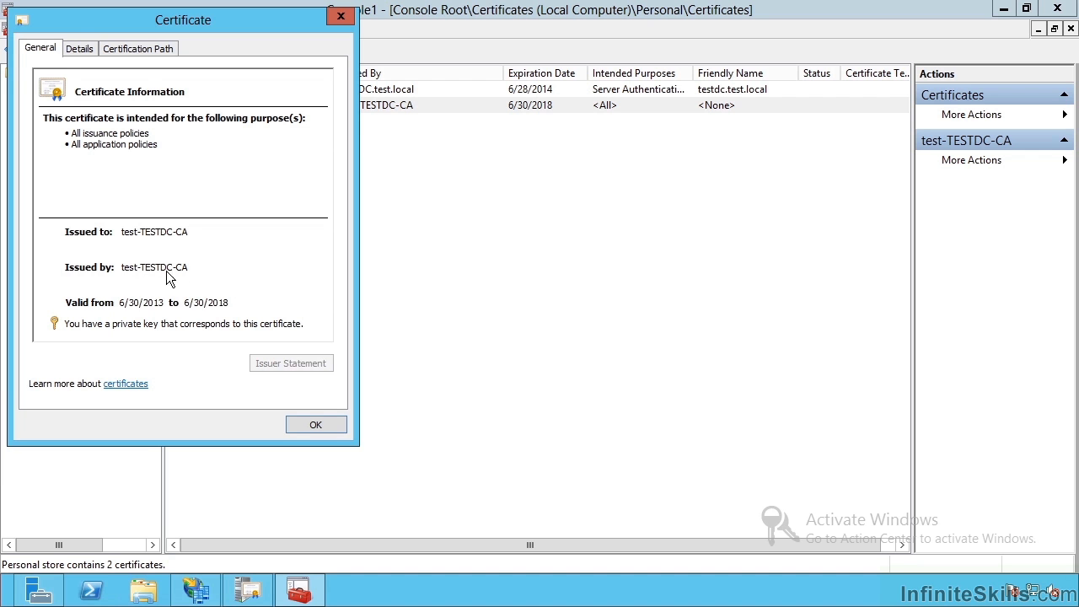
left_click(142, 53)
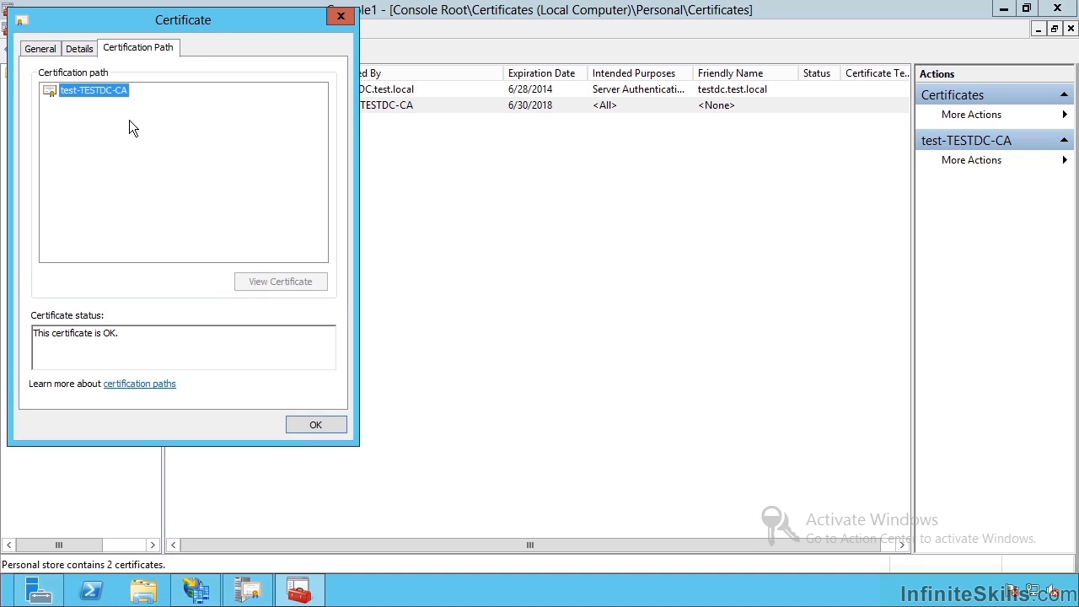
Examine the certificate's detail fields, including Subject and Valid to, review its general information again and close it.
left_click(86, 52)
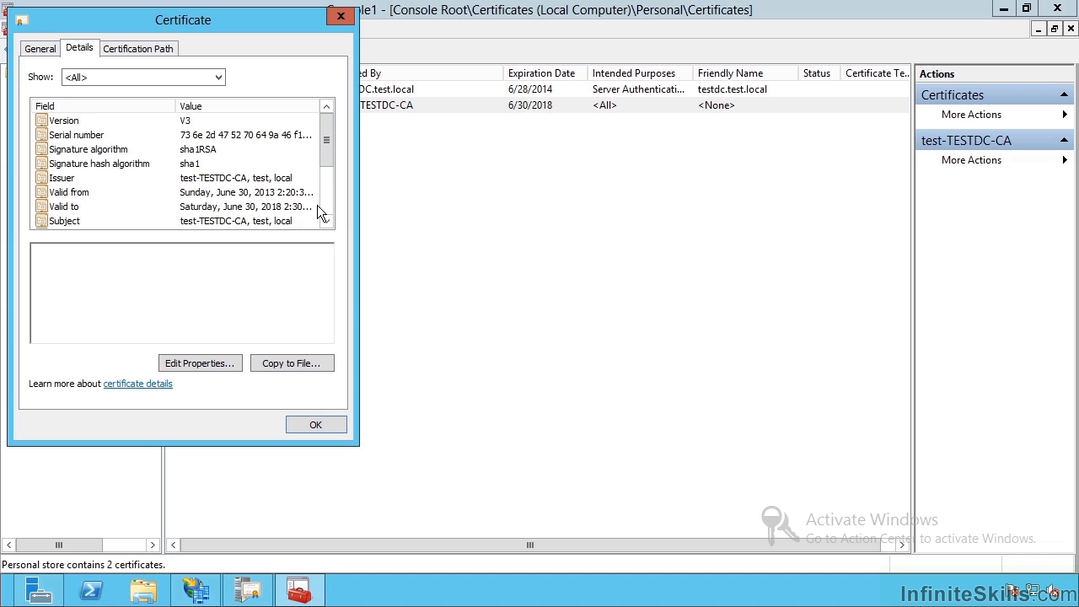
left_click(263, 222)
left_click(266, 209)
scroll(339, 182, "down", 2)
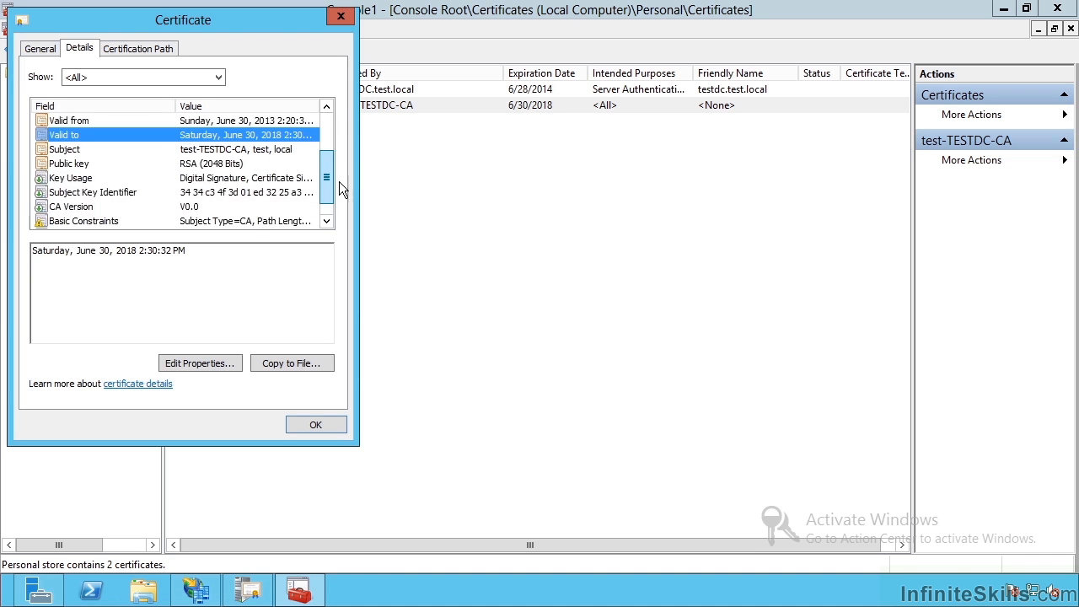
scroll(339, 180, "up", 2)
left_click(46, 56)
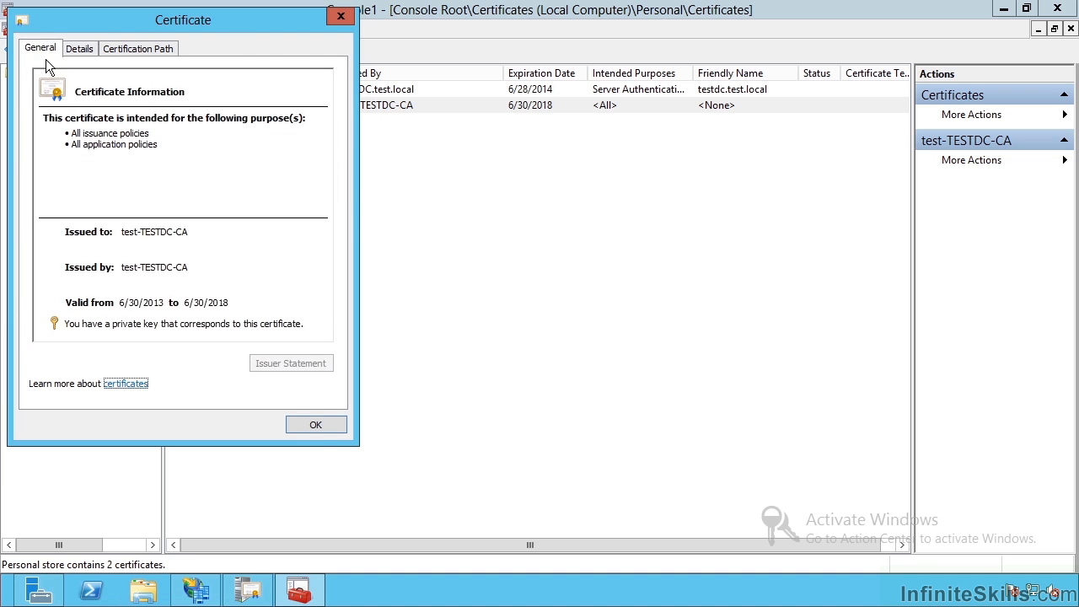
left_click(315, 425)
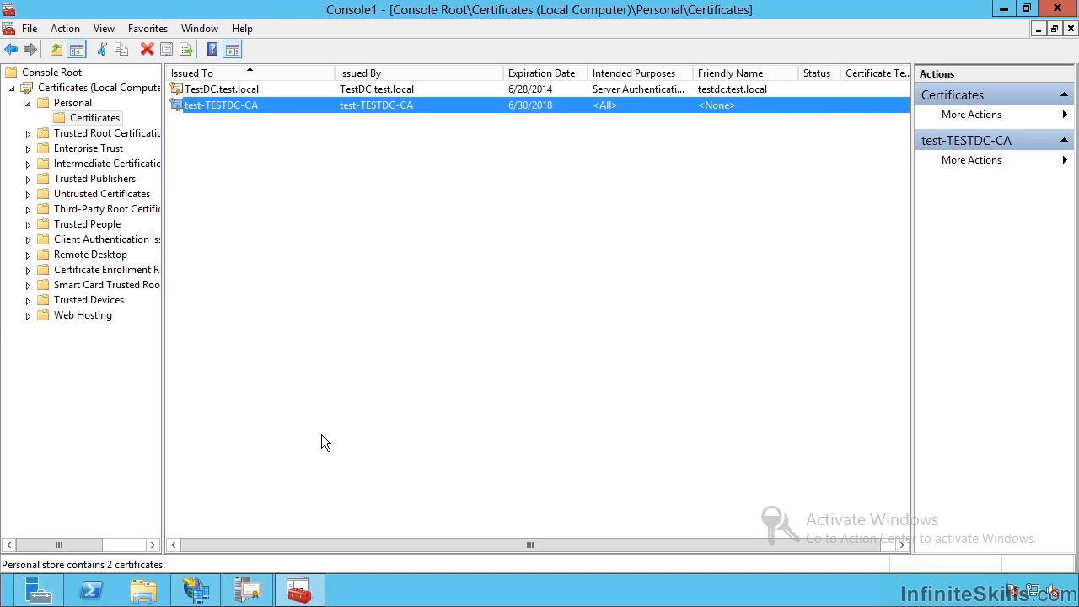